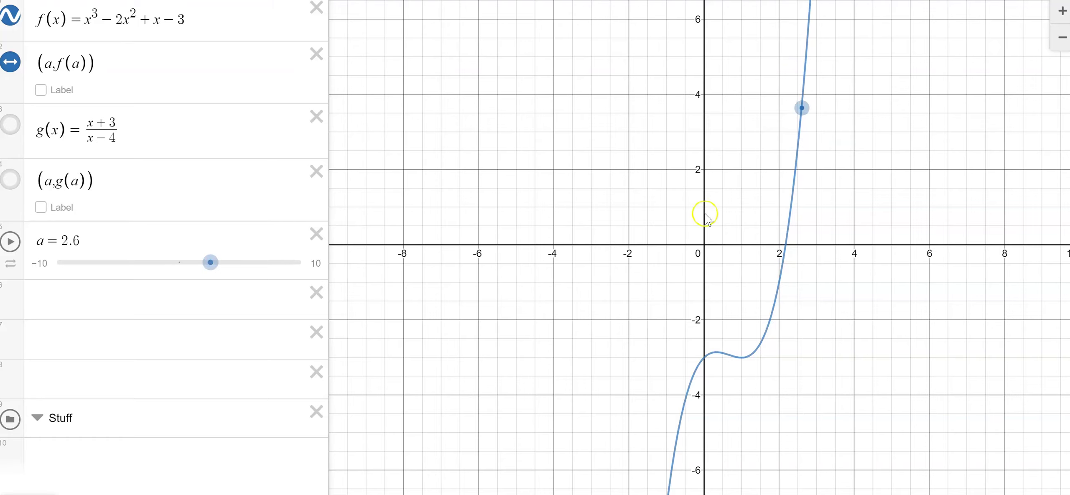
# - Drag the point (a, f(a)) along the cubic down its left arm to a = −0.79
pyautogui.moveTo(807, 113); pyautogui.dragTo(808, 99)
pyautogui.moveTo(808, 62); pyautogui.dragTo(675, 463)
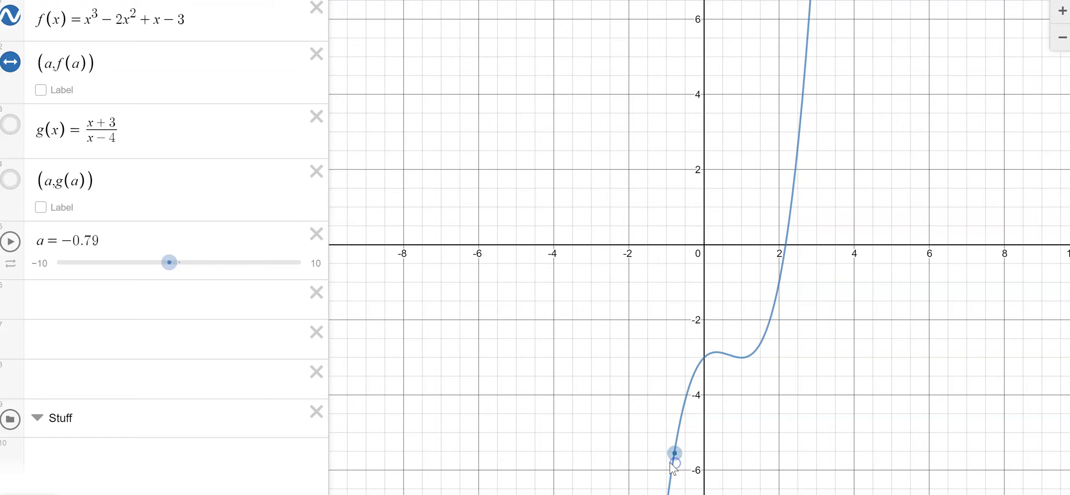
# - Change f(x)'s leading exponent from 3 to 2 and view the resulting parabola
pyautogui.click(99, 15)
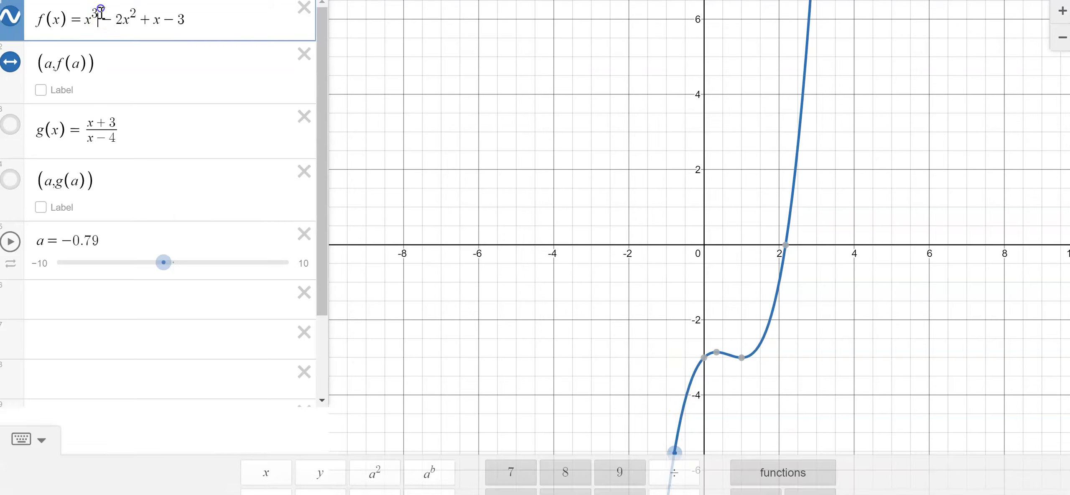
pyautogui.click(816, 462)
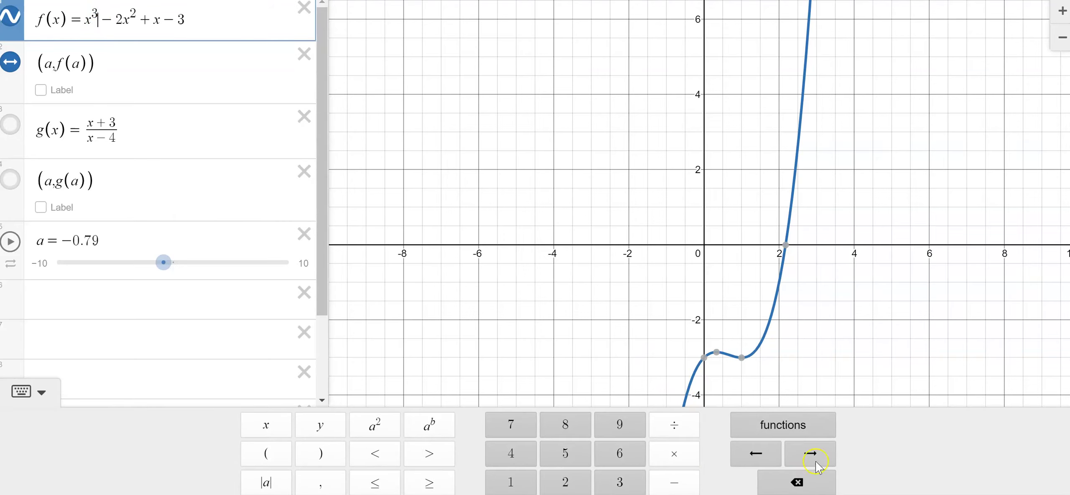
pyautogui.click(809, 490)
pyautogui.click(809, 489)
pyautogui.click(579, 479)
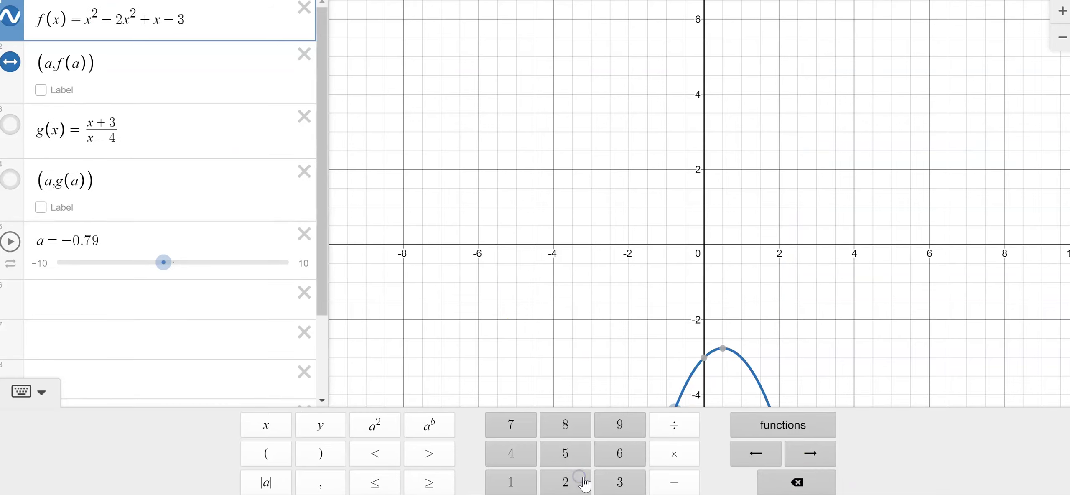
pyautogui.click(841, 268)
pyautogui.moveTo(846, 311); pyautogui.dragTo(830, 113)
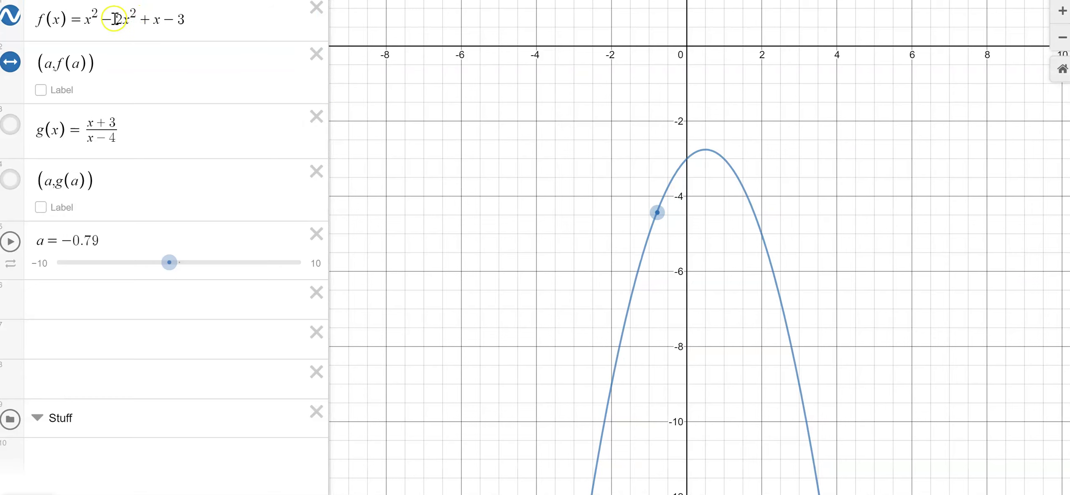
# - Replace the exponent 2 with 4, making f(x) = x⁴ − 2x² + x − 3
pyautogui.click(98, 16)
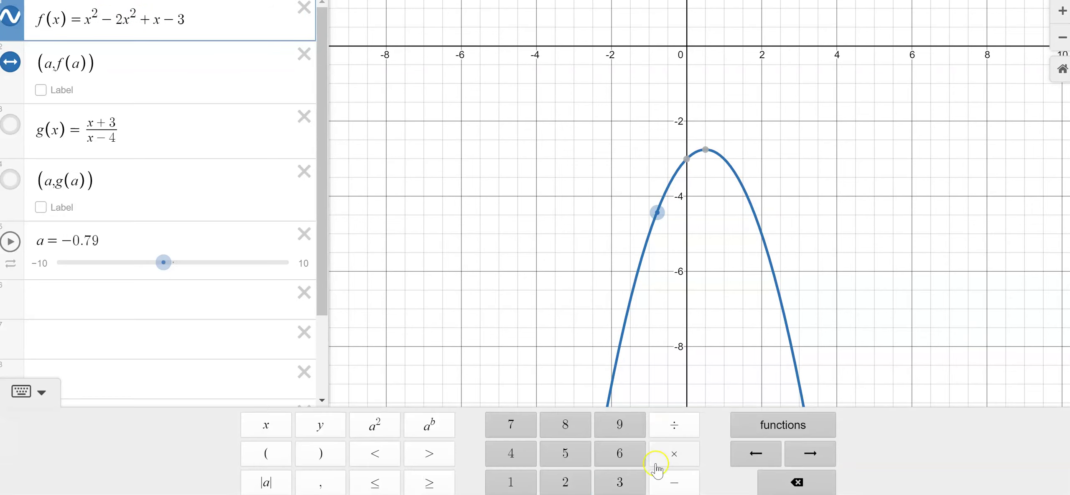
pyautogui.click(782, 487)
pyautogui.click(511, 454)
# - Slide the point along the quartic past a = −1.67, ending at a = 1.7 on the right arm
pyautogui.moveTo(765, 239); pyautogui.dragTo(795, 464)
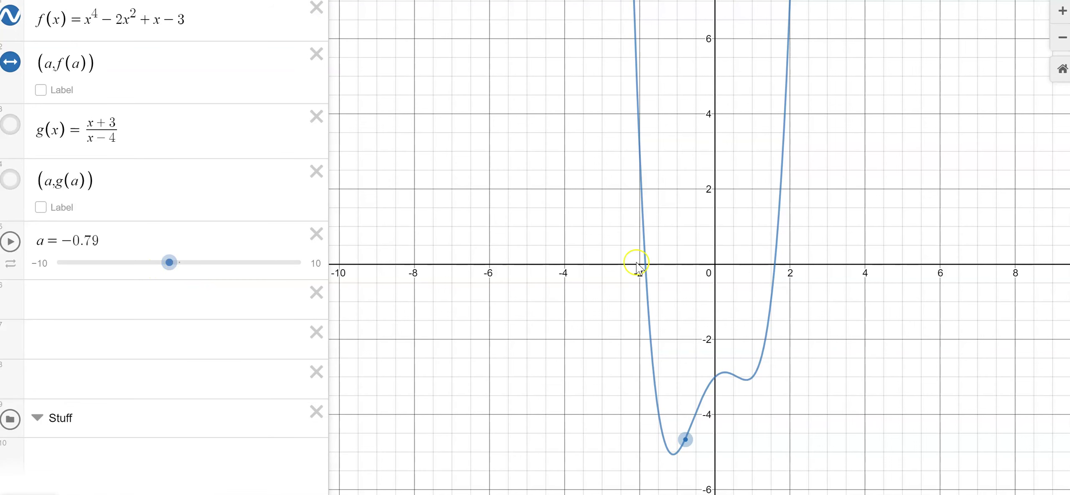
pyautogui.moveTo(692, 436); pyautogui.dragTo(637, 141)
pyautogui.moveTo(634, 93); pyautogui.dragTo(653, 163)
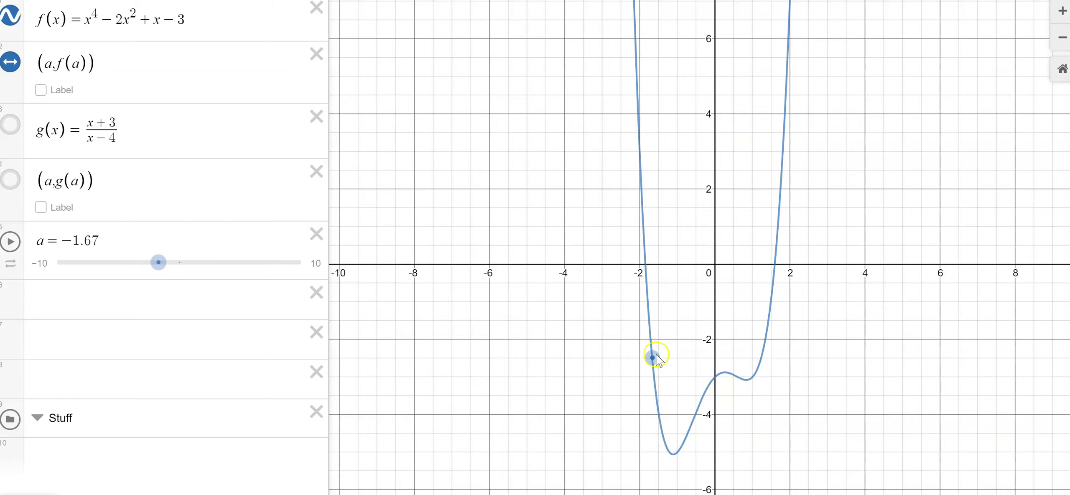
pyautogui.moveTo(650, 356); pyautogui.dragTo(779, 320)
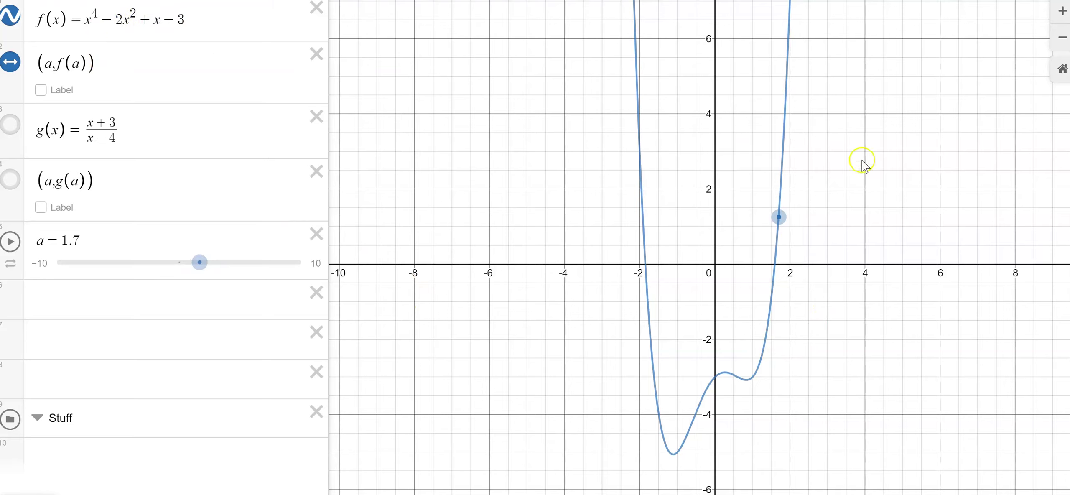
# - Put a minus sign before x⁴ so f(x) = −x⁴ − 2x² + x − 3
pyautogui.click(90, 18)
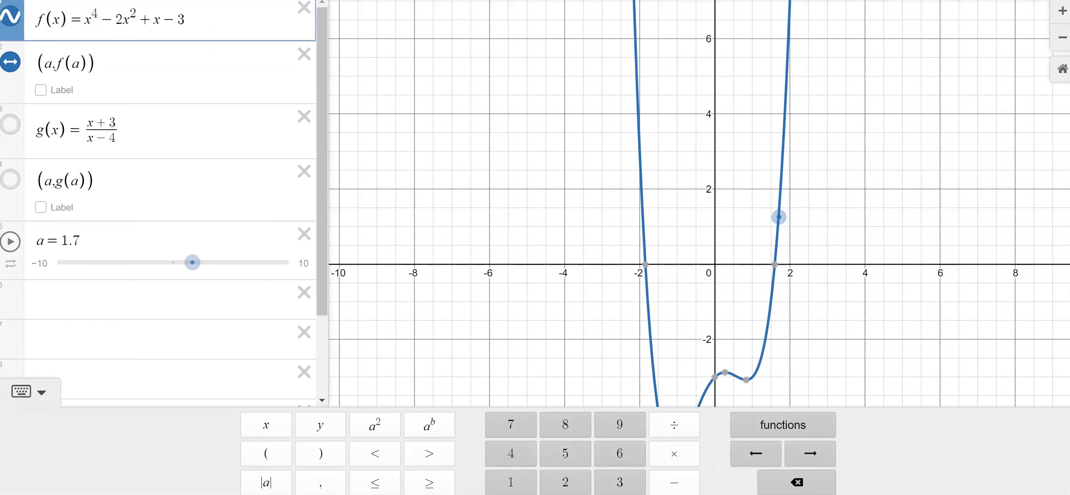
pyautogui.click(665, 485)
pyautogui.click(804, 55)
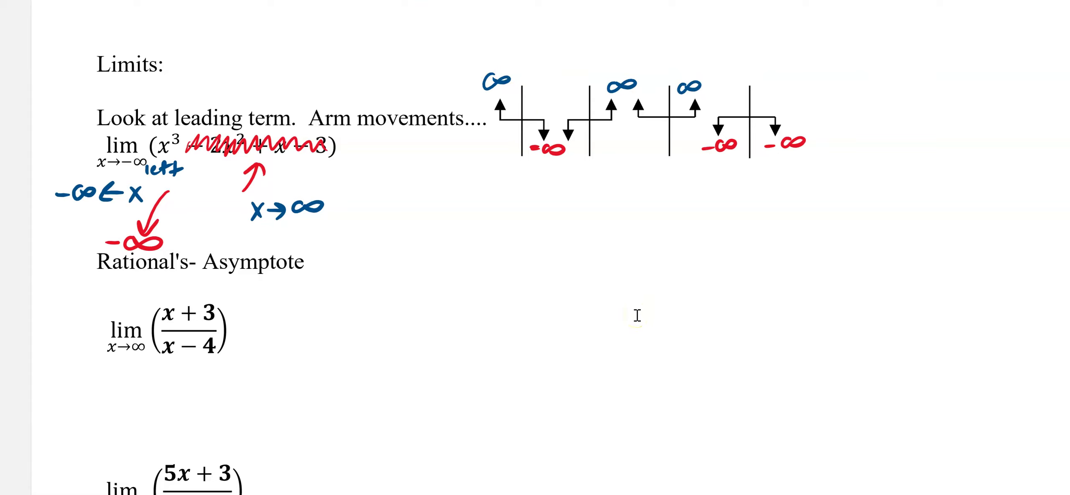
# - Complete the ∞ sign on the first limit and underline the word Asymptote in the notes
pyautogui.moveTo(433, 167); pyautogui.dragTo(398, 151)
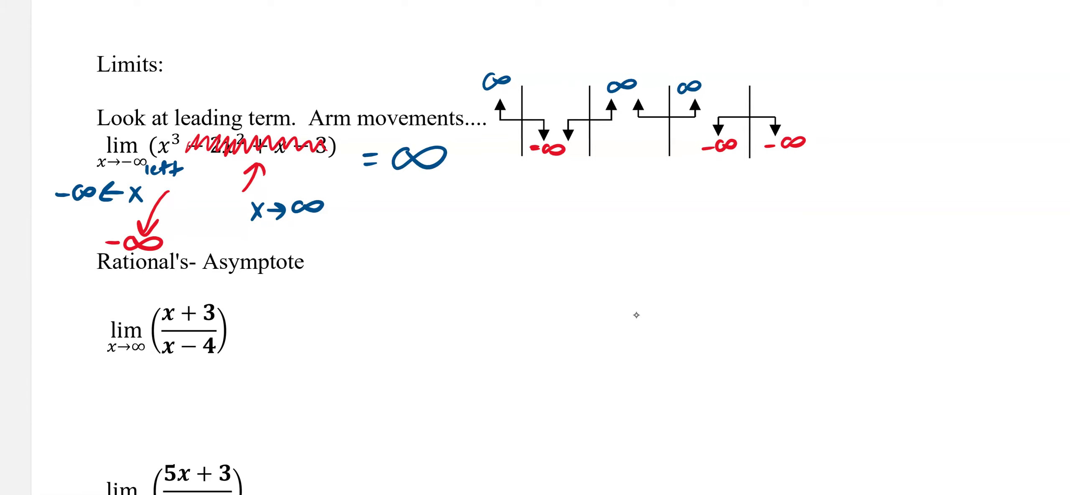
pyautogui.scroll(-5, 636, 315)
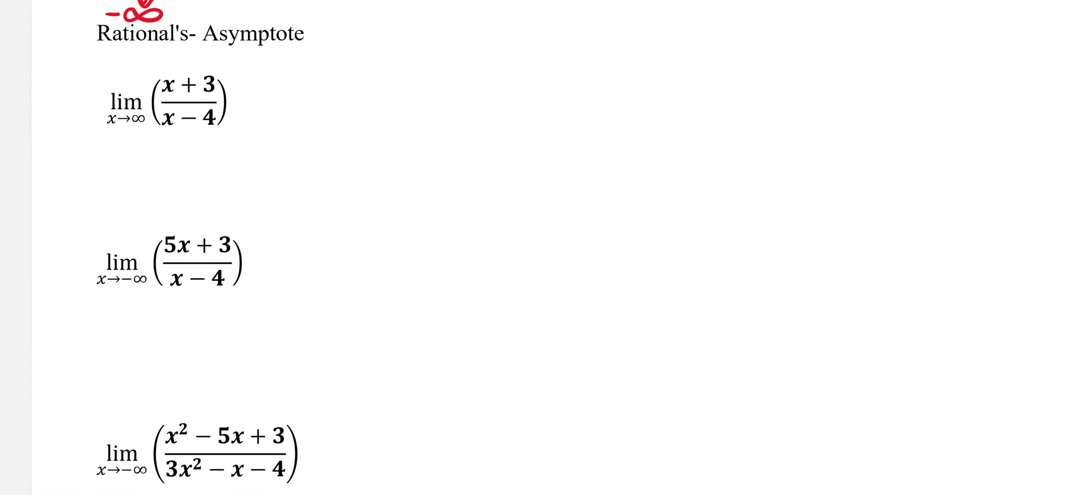
pyautogui.scroll(-1, 535, 251)
pyautogui.moveTo(204, 41)
pyautogui.mouseDown()
pyautogui.moveTo(304, 36)
pyautogui.moveTo(290, 46)
pyautogui.mouseUp()
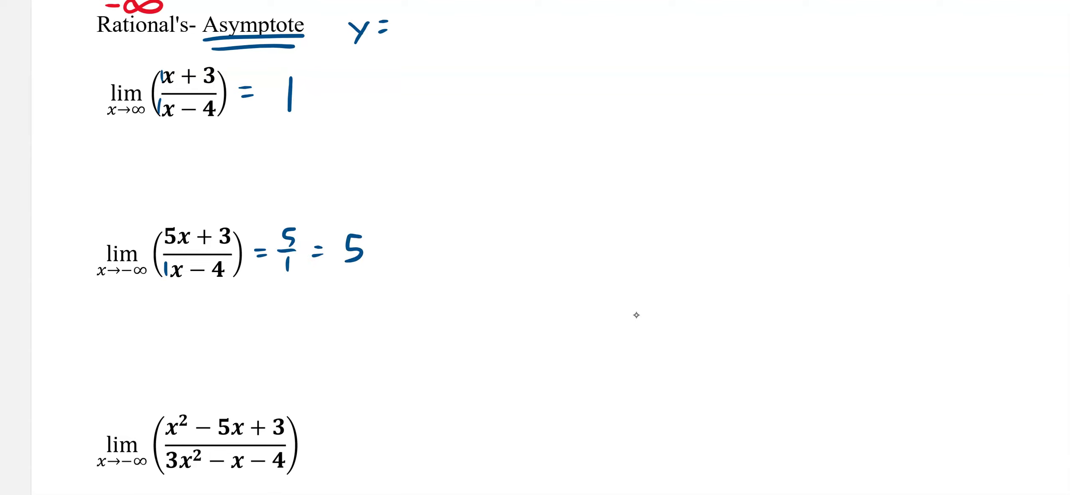
# - Hide f(x), show g(x) = (x+3)/(x−4) and its point (a, g(a)), and frame both branches
pyautogui.hotkey('alt', 'Tab')
pyautogui.click(9, 24)
pyautogui.click(11, 125)
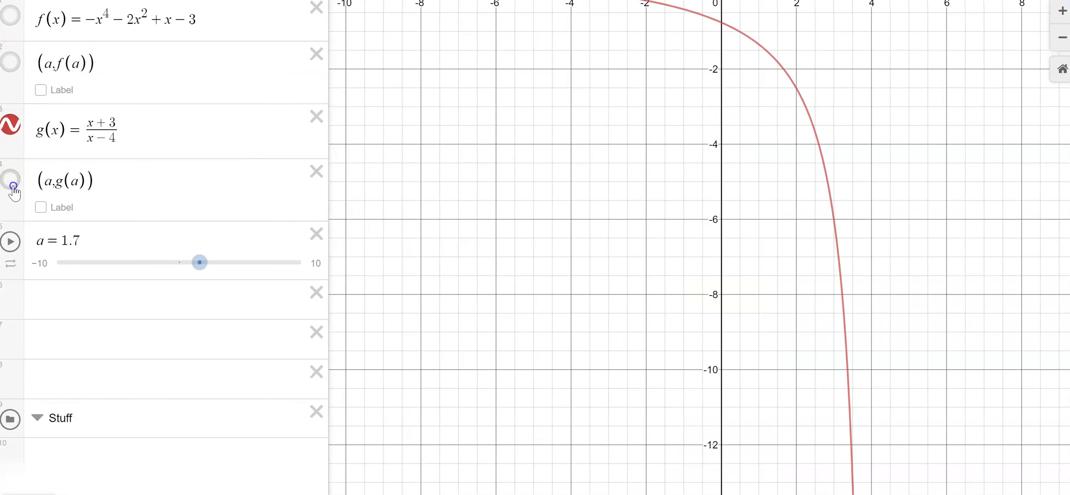
pyautogui.click(11, 179)
pyautogui.click(223, 170)
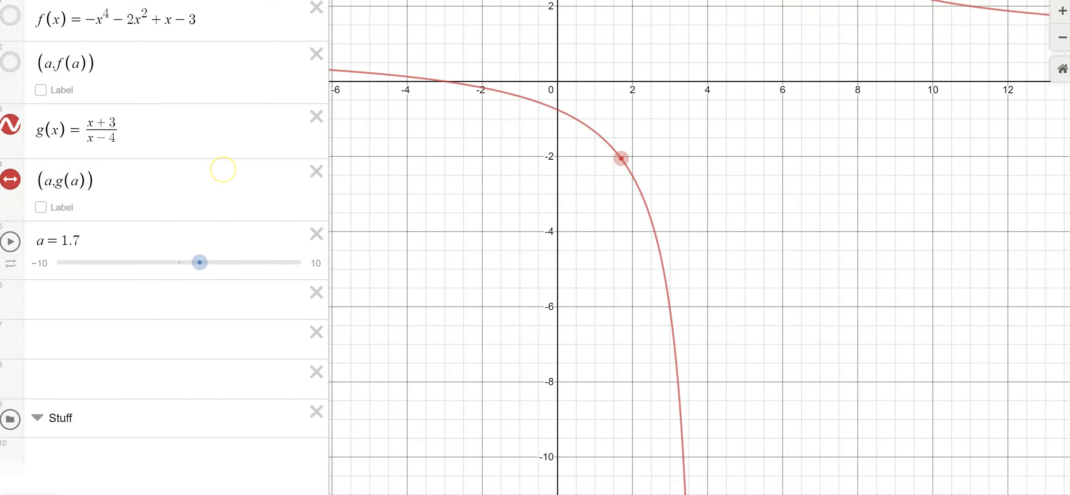
pyautogui.scroll(-5, 583, 300)
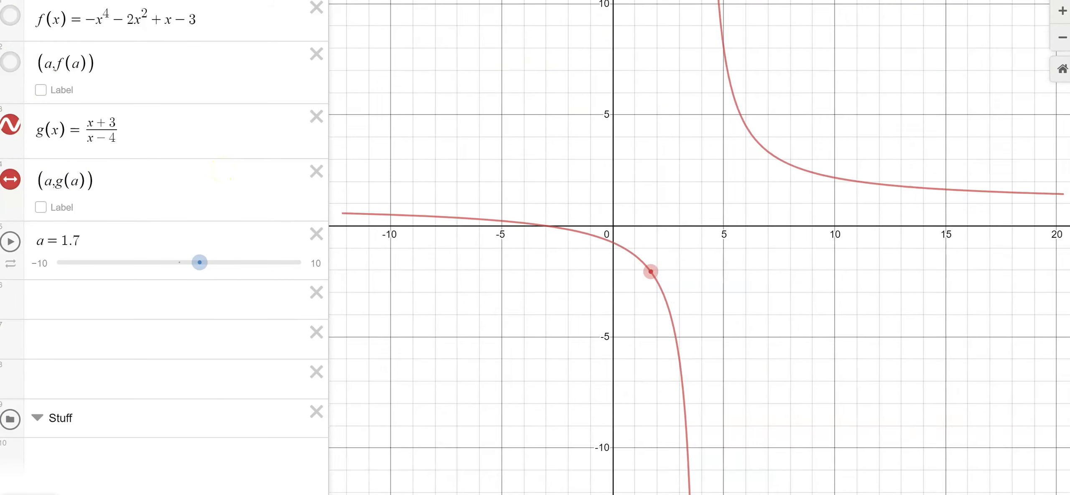
pyautogui.moveTo(329, 124)
pyautogui.mouseDown()
pyautogui.moveTo(370, 108)
pyautogui.moveTo(609, 282)
pyautogui.moveTo(599, 241)
pyautogui.moveTo(712, 296)
pyautogui.moveTo(615, 237)
pyautogui.moveTo(342, 230)
pyautogui.mouseUp()
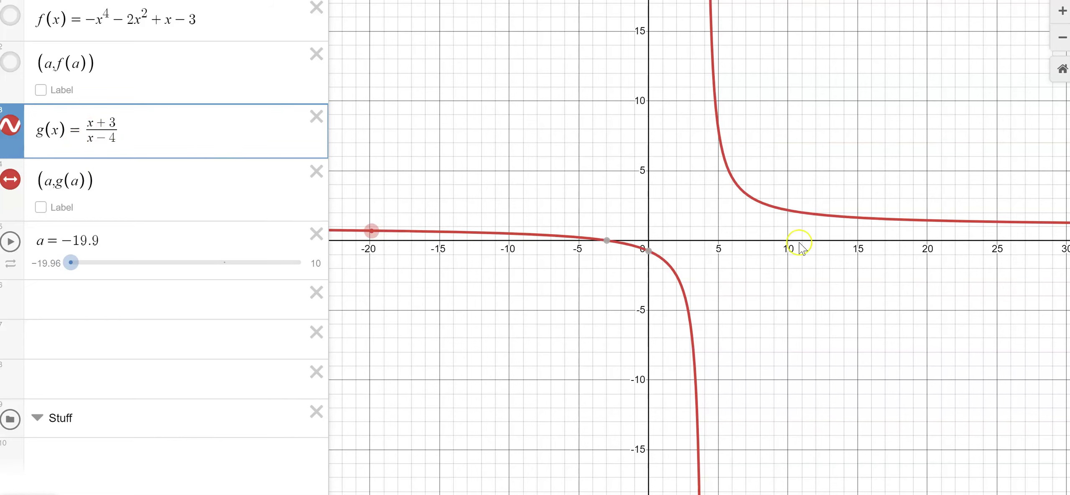
# - Follow g(x) far right to around x = 215 and trace its height near y = 1
pyautogui.moveTo(803, 243); pyautogui.dragTo(613, 280)
pyautogui.hscroll(15, 700, 280)
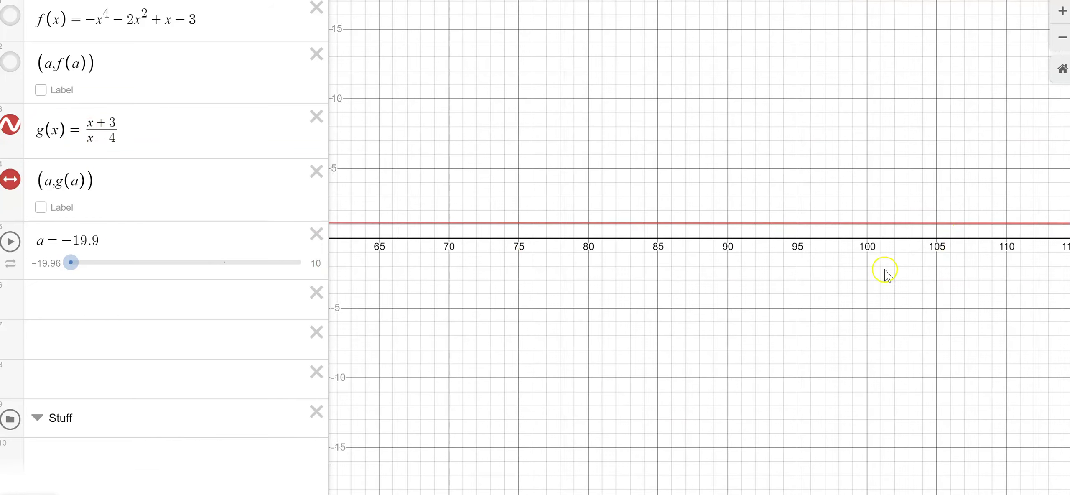
pyautogui.hscroll(12, 676, 317)
pyautogui.hscroll(15, 676, 316)
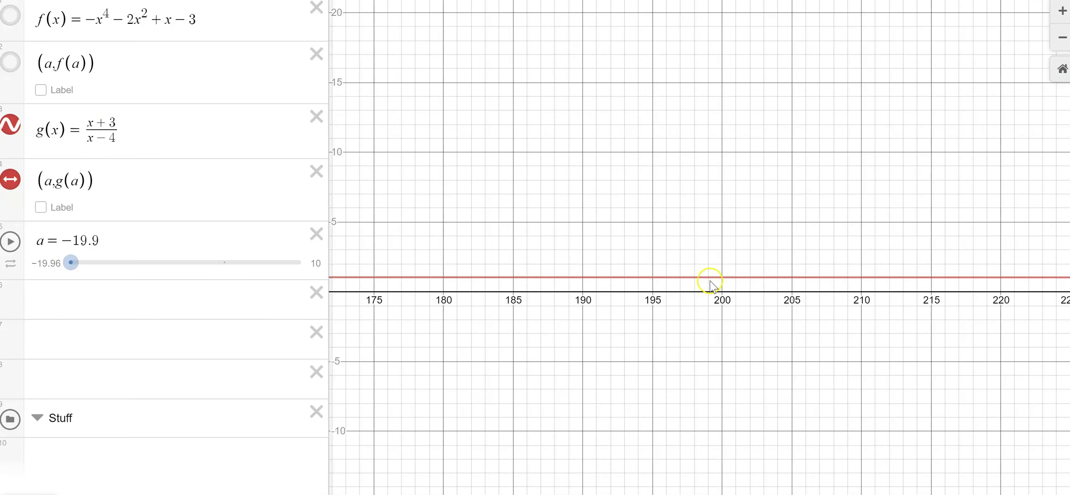
pyautogui.click(738, 277)
pyautogui.moveTo(738, 277); pyautogui.dragTo(1023, 282)
# - Reset the view, then follow g(x) far left to about x = −90, where it levels near y = 1
pyautogui.hscroll(-10, 948, 328)
pyautogui.scroll(-2, 948, 328)
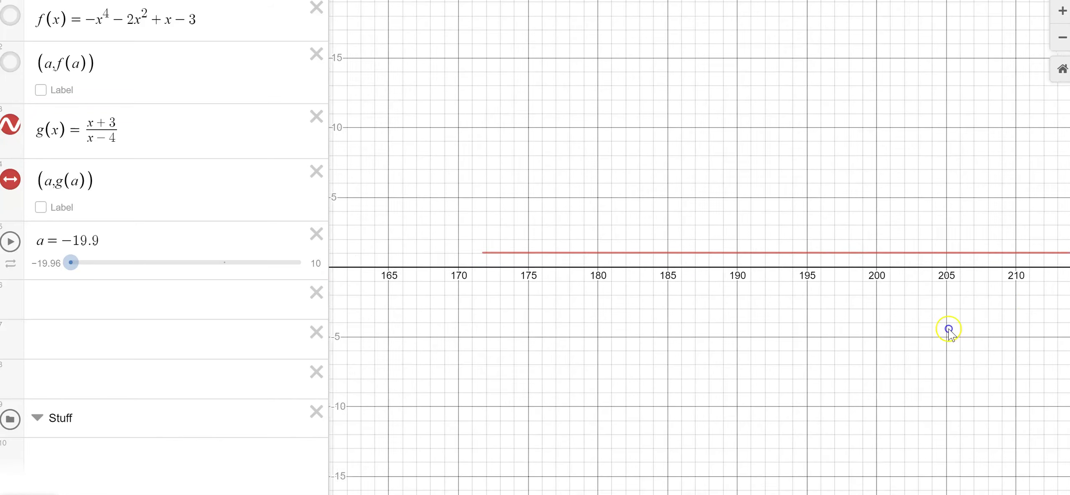
pyautogui.hscroll(-15, 475, 314)
pyautogui.scroll(-2, 475, 315)
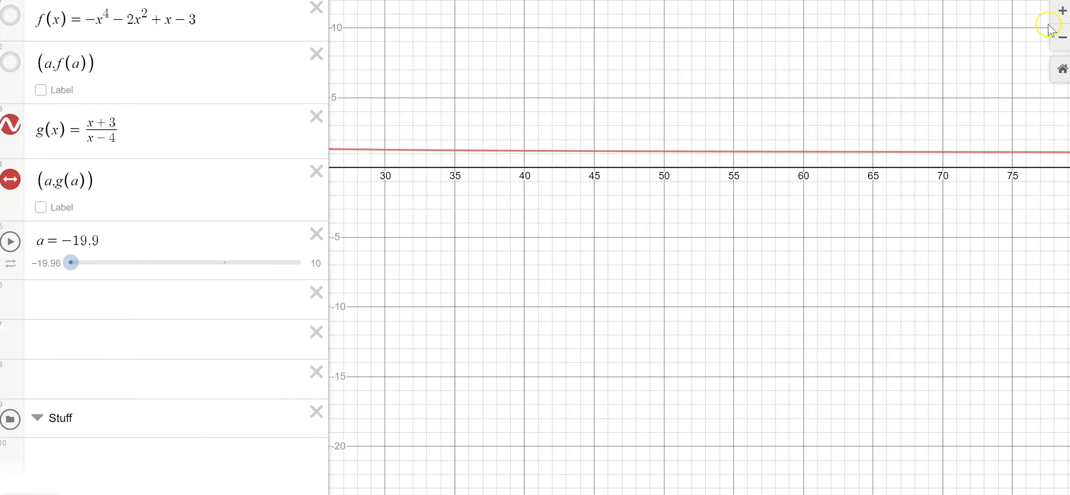
pyautogui.click(1062, 68)
pyautogui.hscroll(-9, 921, 175)
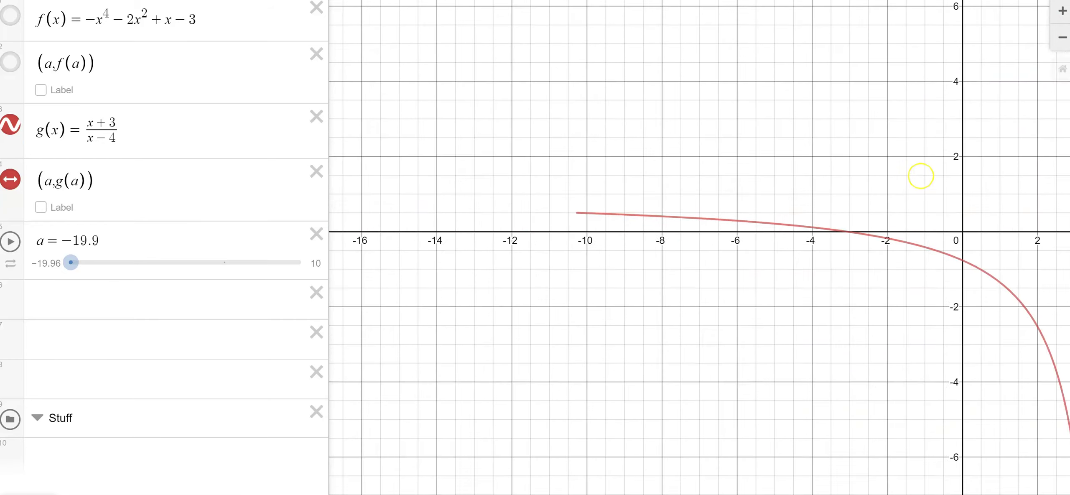
pyautogui.hscroll(-15, 921, 175)
pyautogui.scroll(-1, 921, 175)
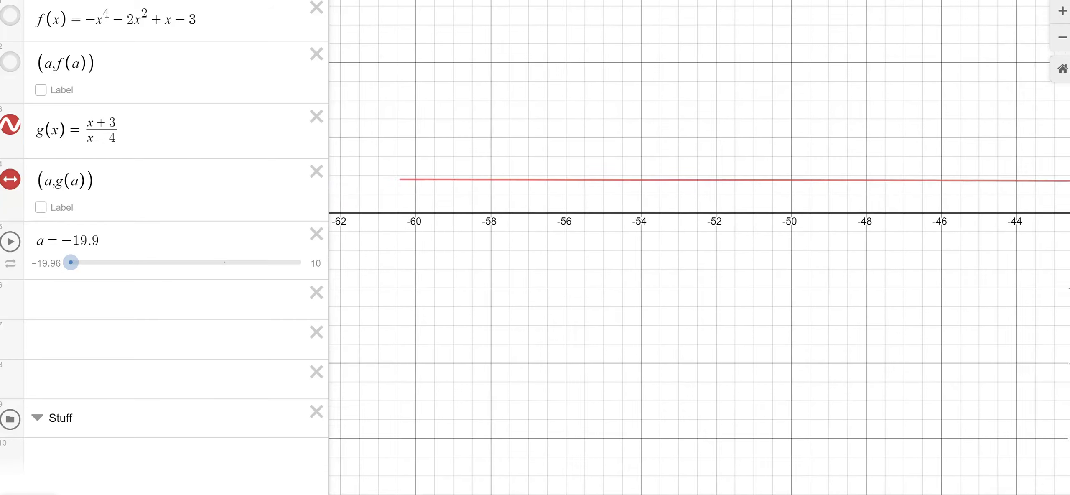
pyautogui.hscroll(-7, 699, 248)
pyautogui.scroll(1, 699, 247)
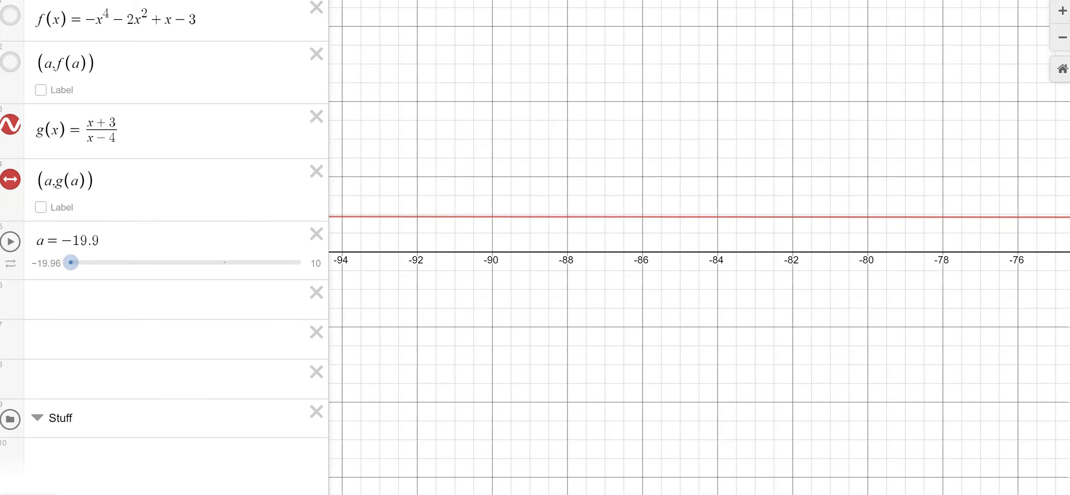